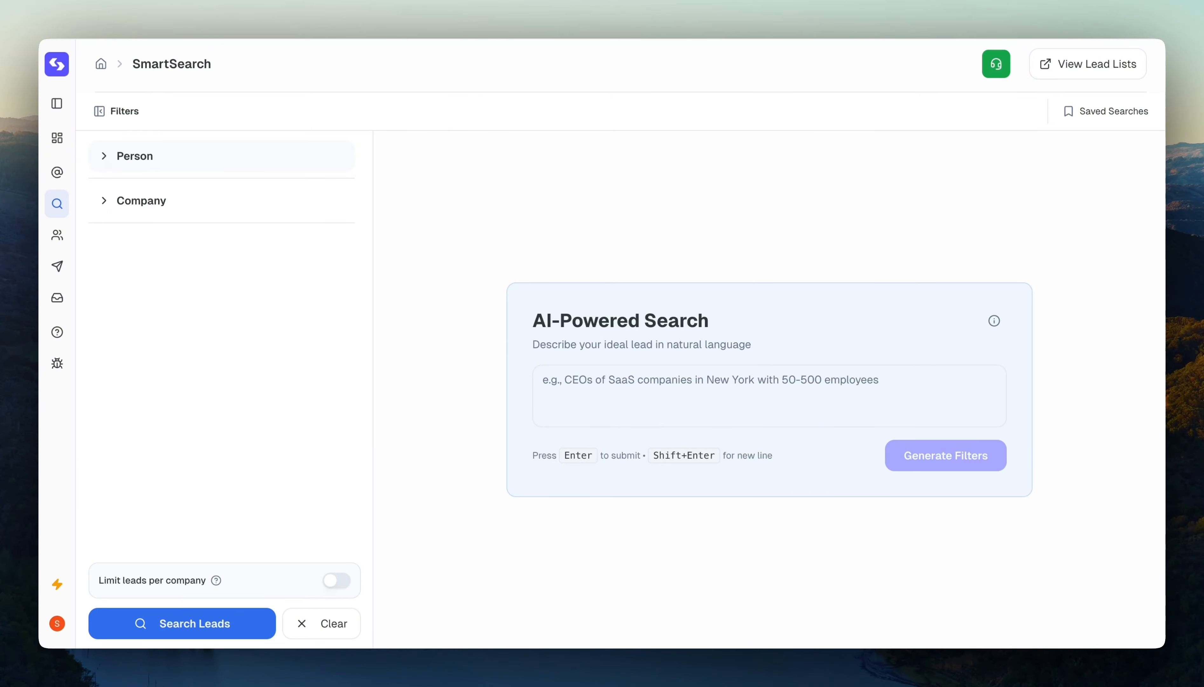
# Filter the leads by the person job titles CMO, Marketing Director and Founder
pyautogui.click(107, 159)
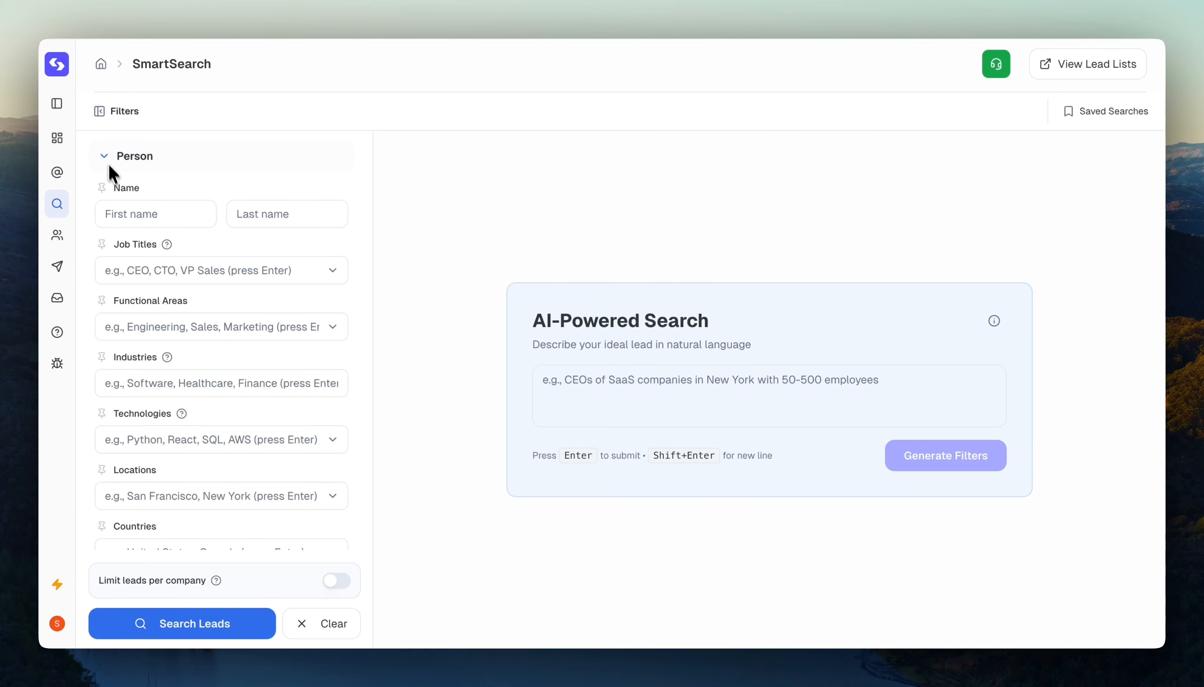
pyautogui.click(156, 280)
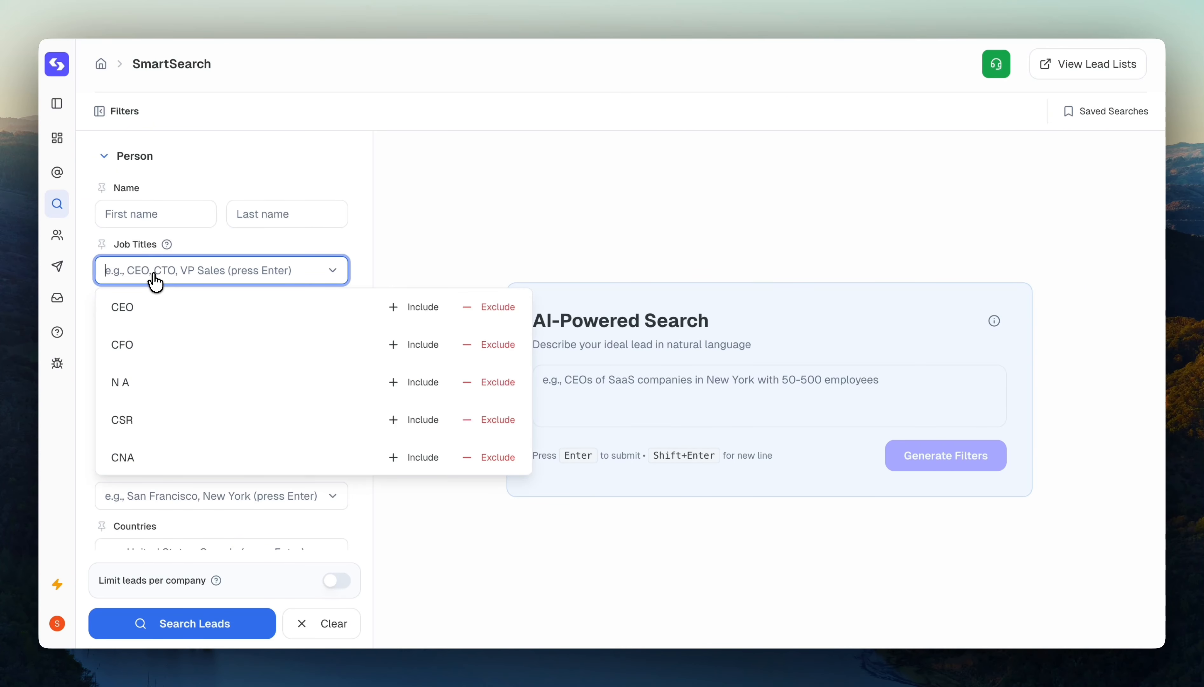
pyautogui.write('CMO')
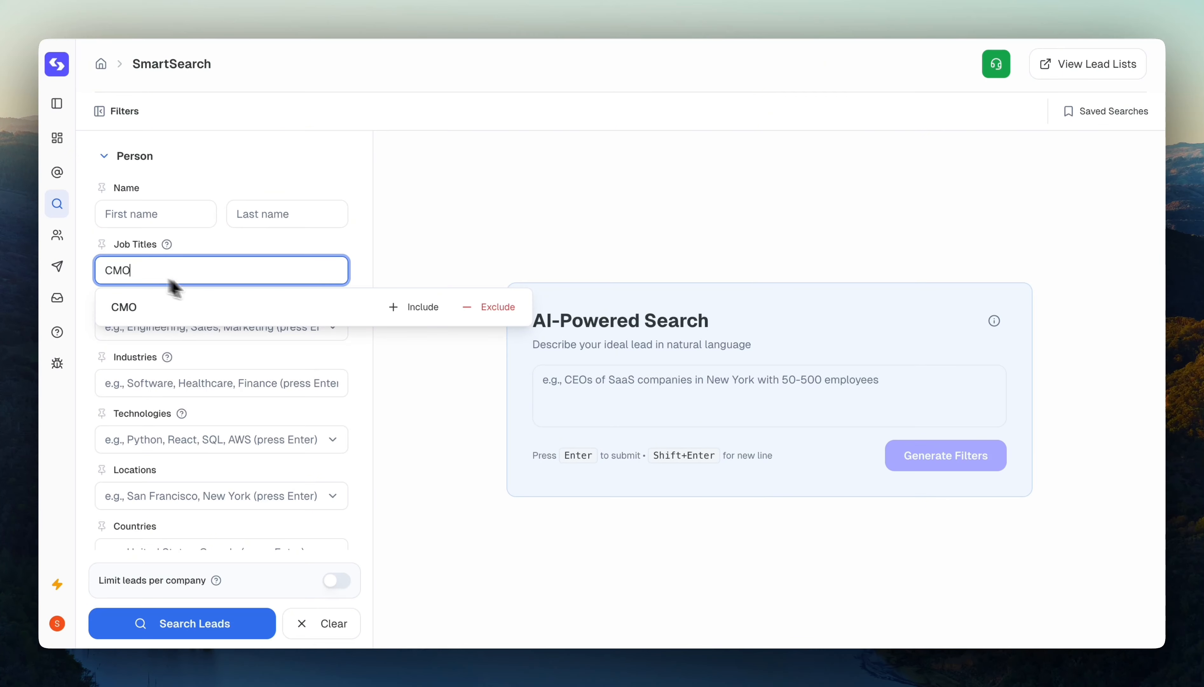
pyautogui.click(250, 307)
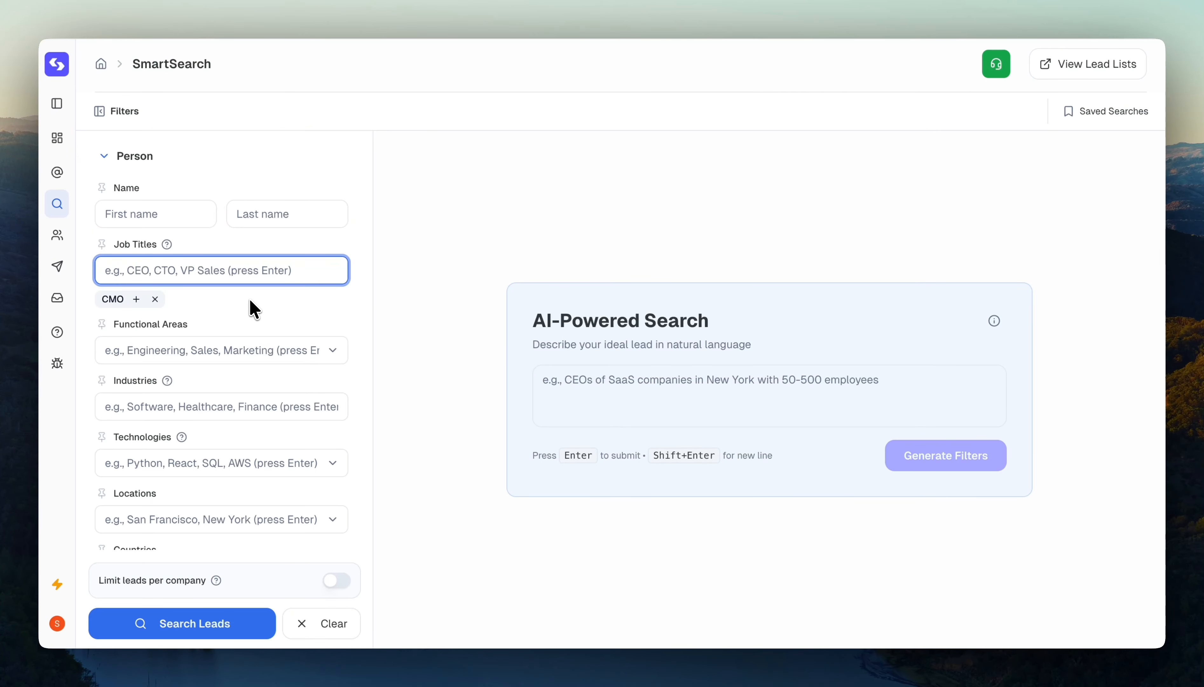
pyautogui.press('Return')
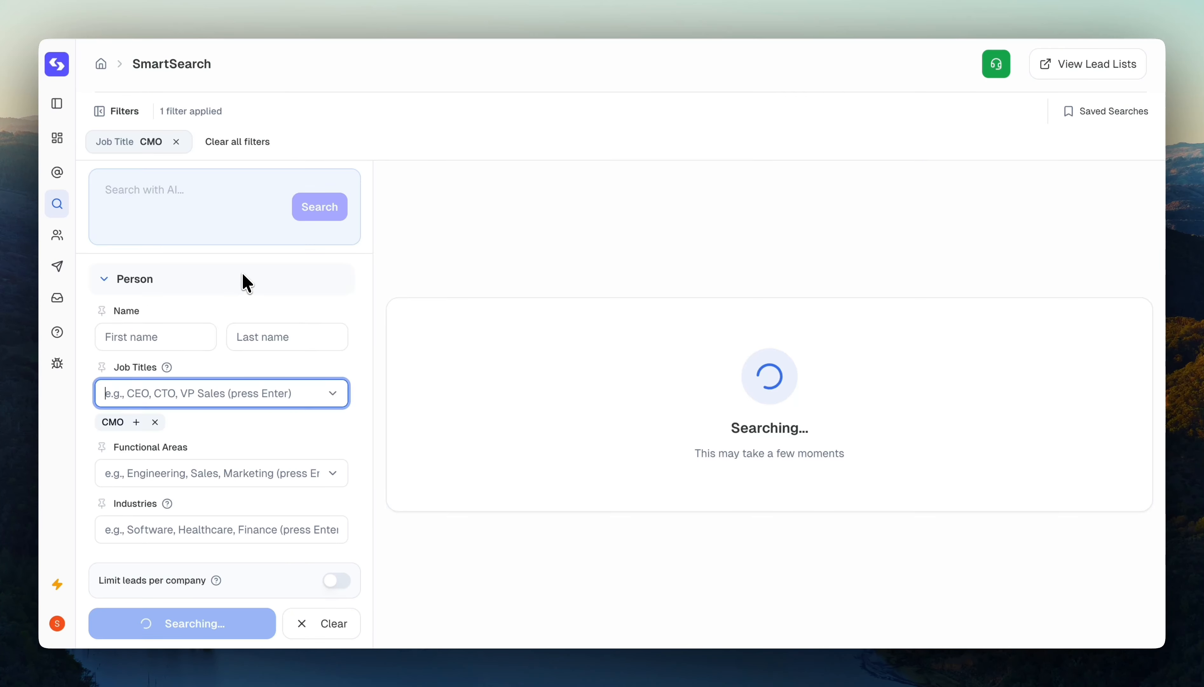
pyautogui.write('Market')
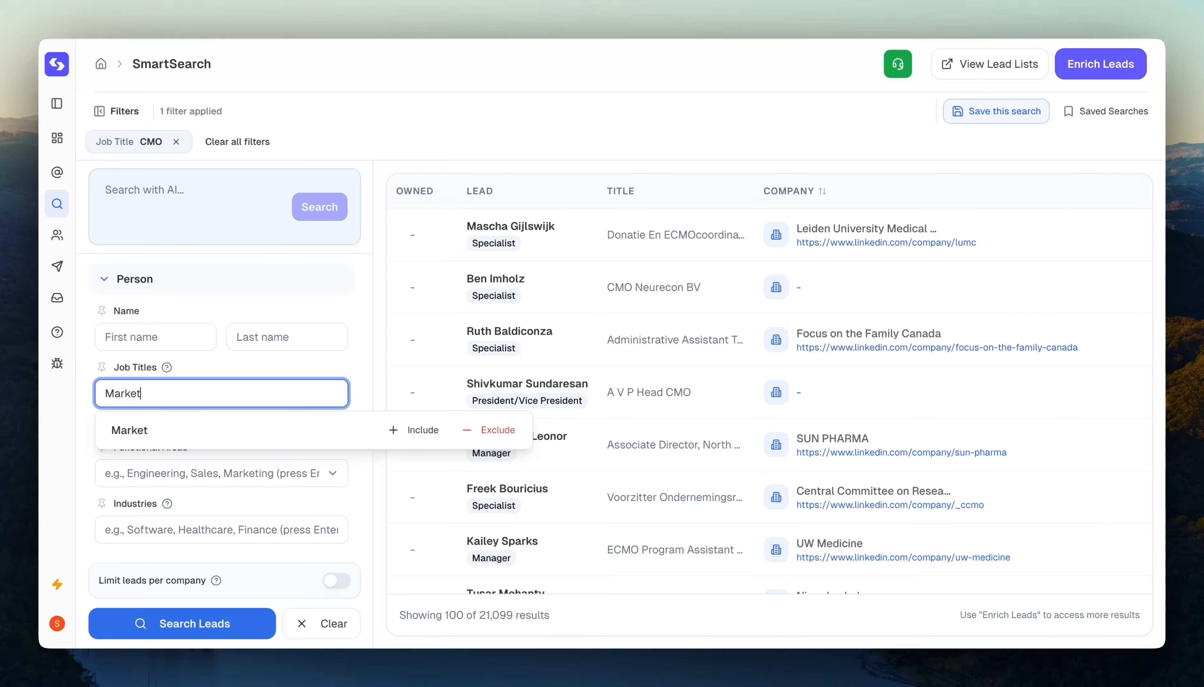
pyautogui.write('ing Director')
pyautogui.click(408, 427)
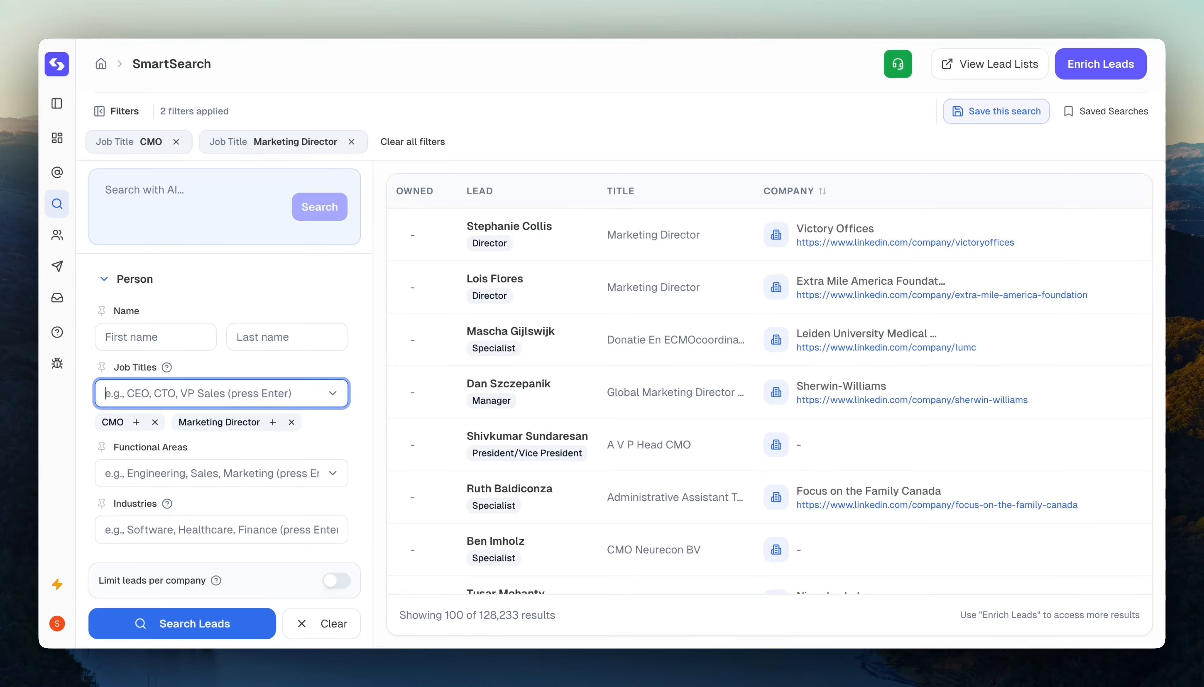
pyautogui.write('Founder')
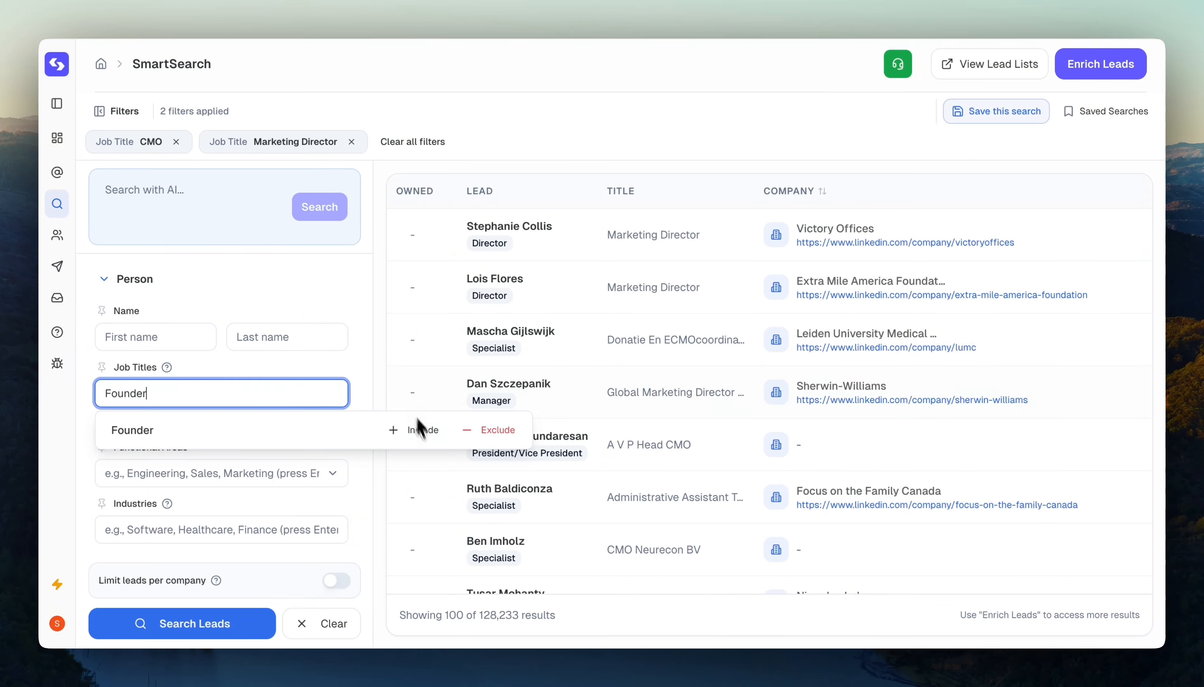
pyautogui.click(392, 432)
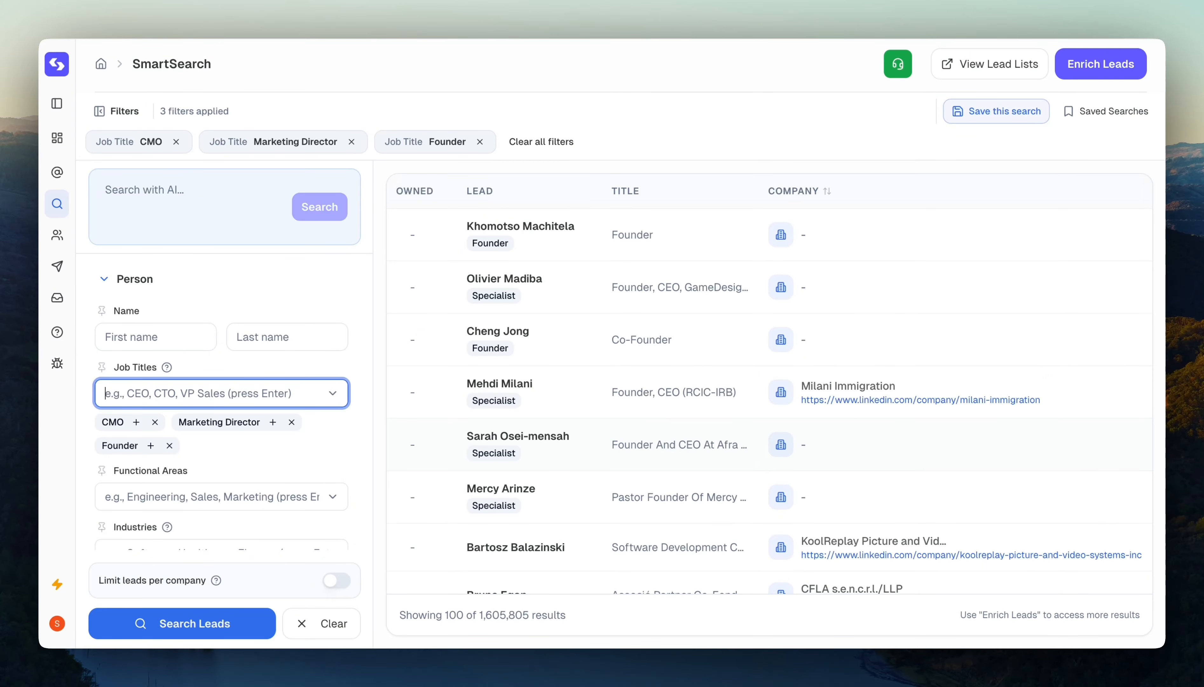
# Set the company headcount filter to a minimum of 10 and a maximum of 200
pyautogui.scroll(-1, 390, 444)
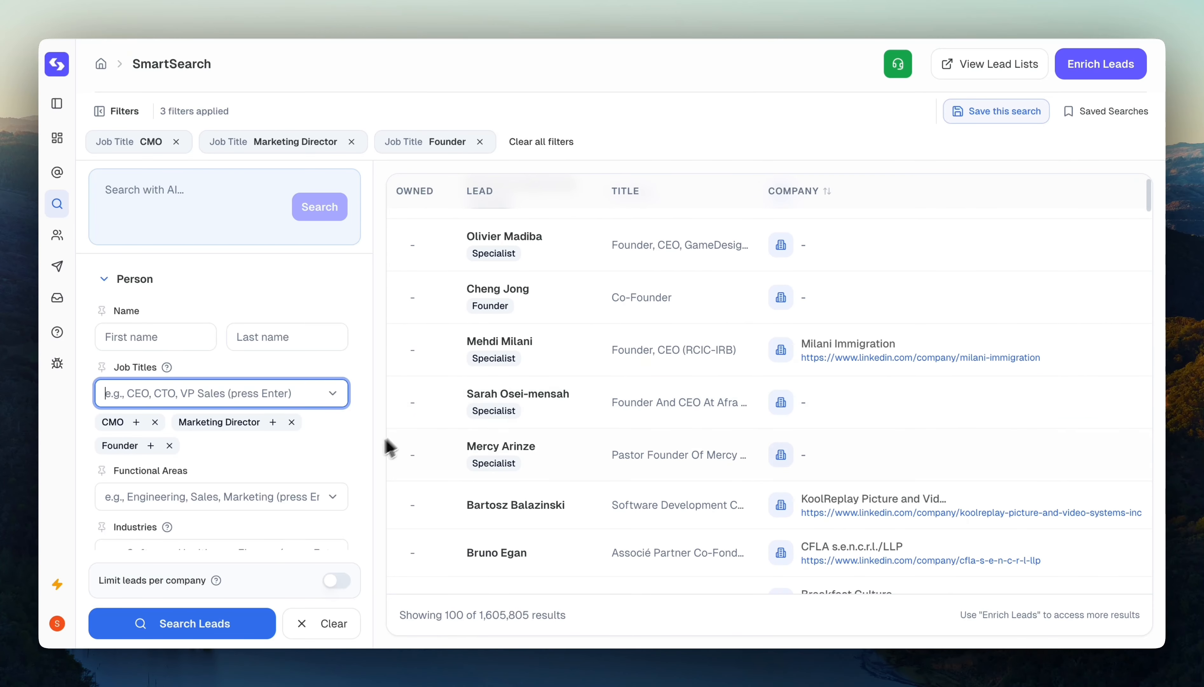
pyautogui.scroll(-3, 325, 485)
pyautogui.scroll(-3, 326, 484)
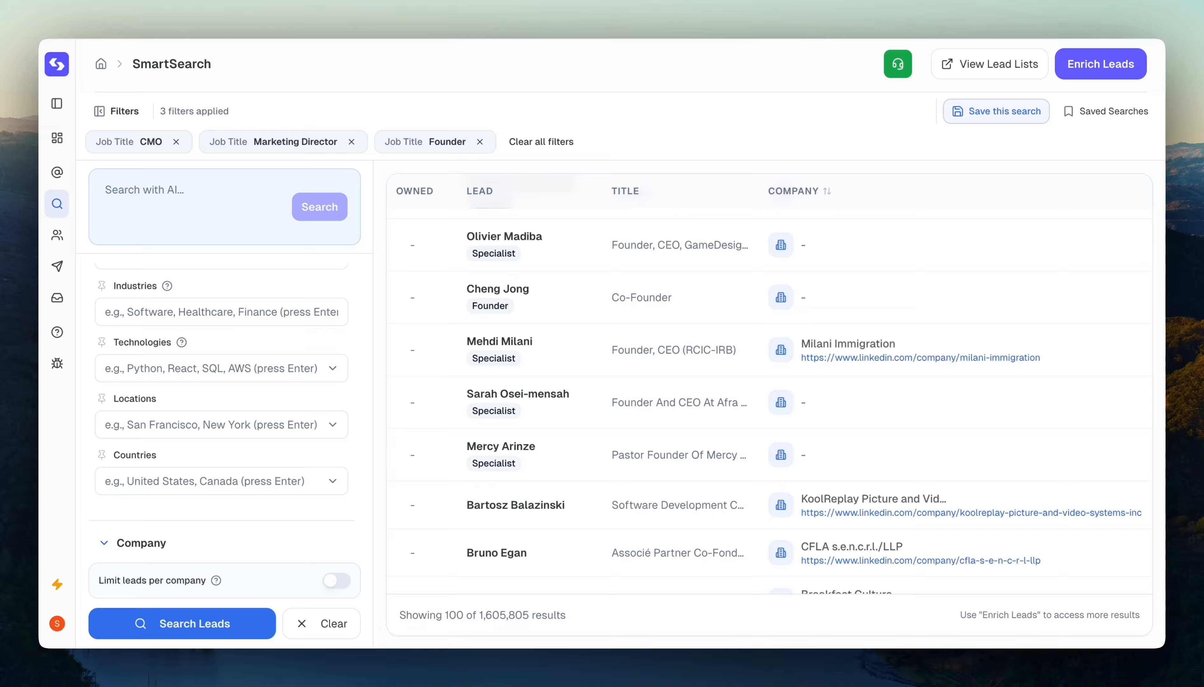
pyautogui.scroll(-4, 287, 483)
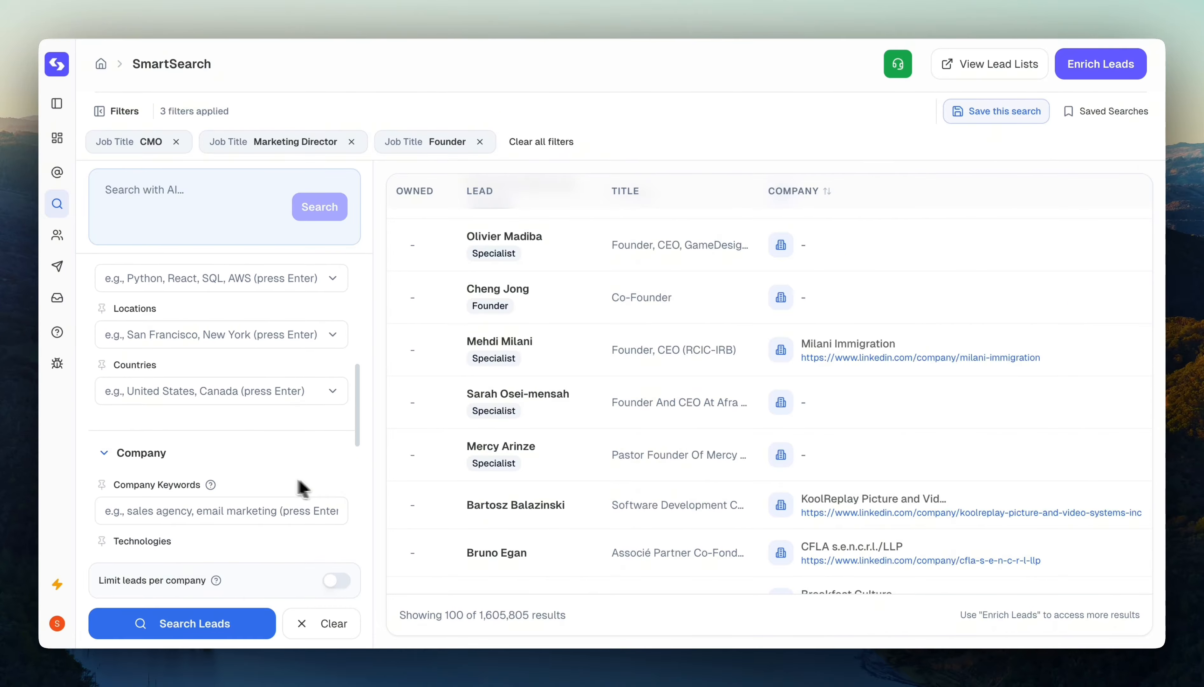
pyautogui.scroll(-5, 260, 483)
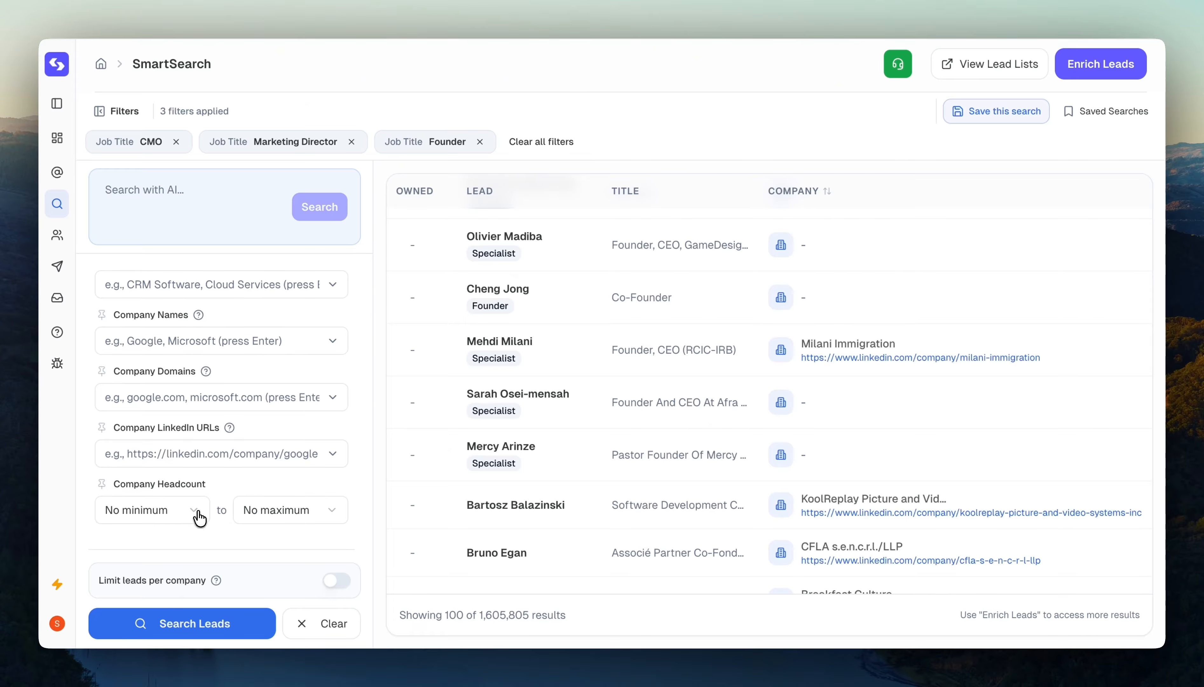
pyautogui.click(195, 510)
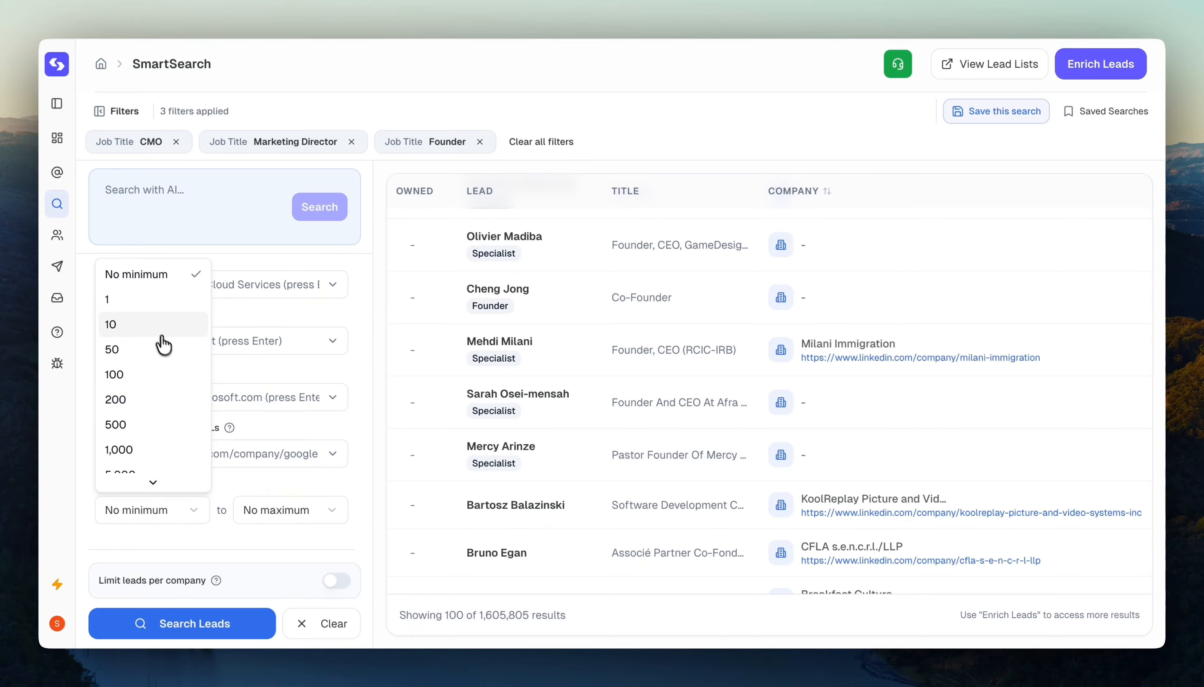
pyautogui.click(158, 325)
pyautogui.click(267, 523)
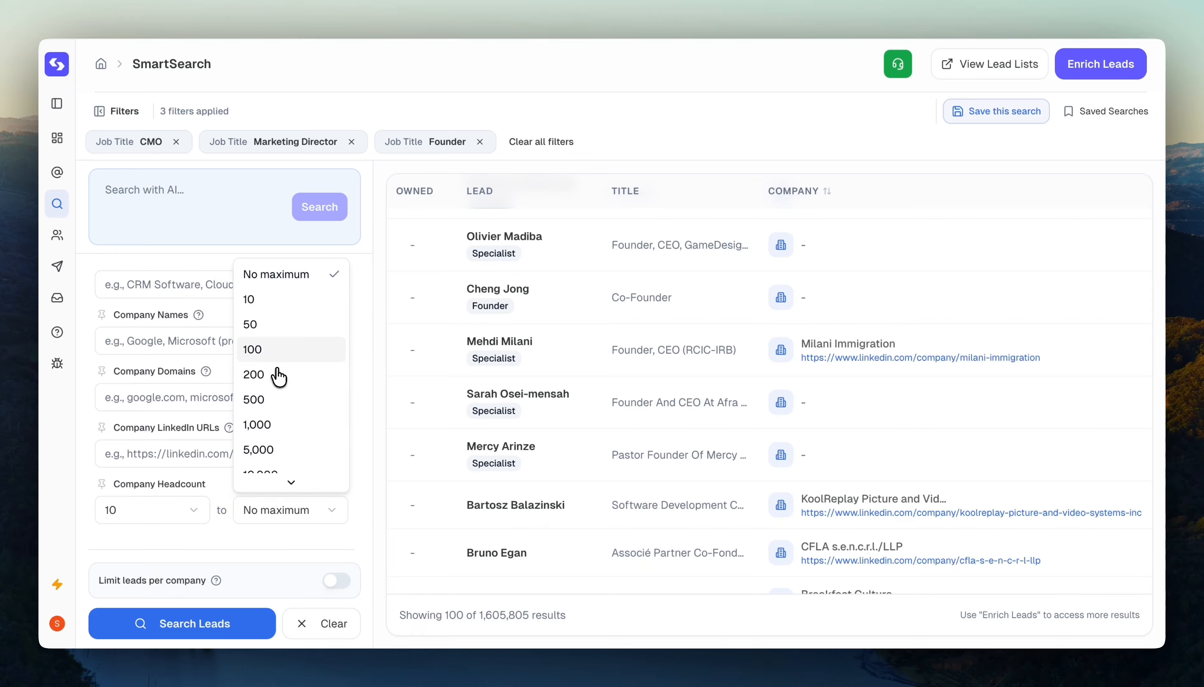
pyautogui.click(271, 375)
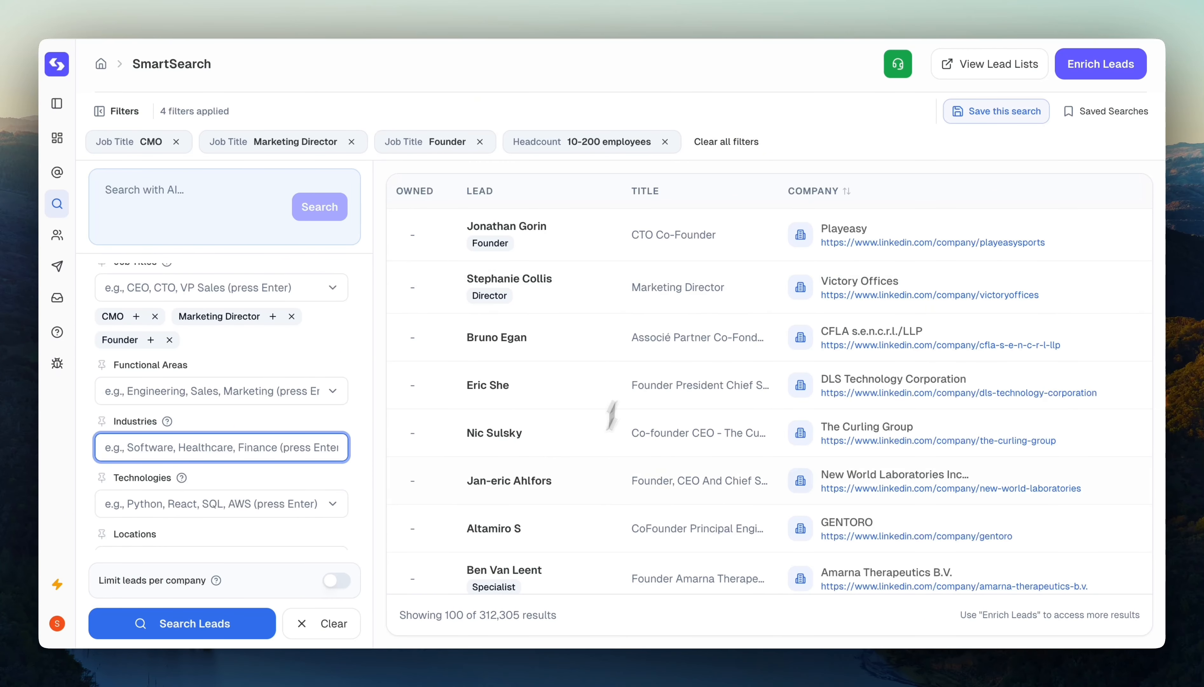
# Open lead enrichment for the search results and set the number of leads to enrich to 200
pyautogui.scroll(-1, 486, 506)
pyautogui.scroll(-20, 486, 506)
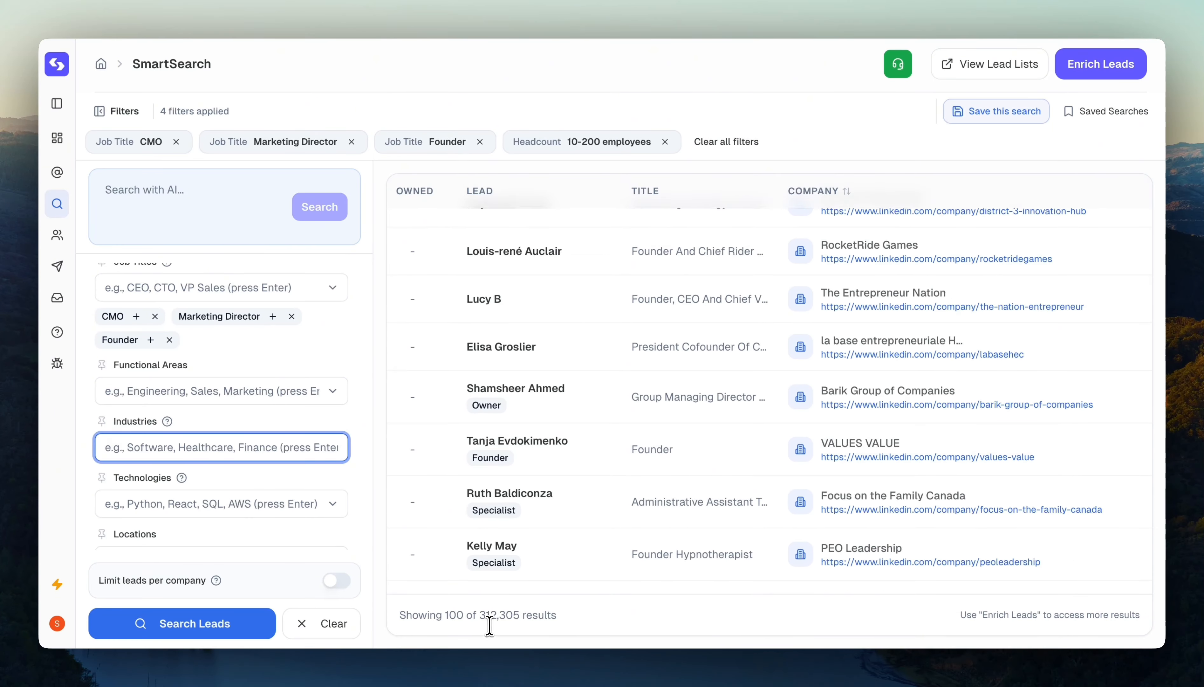
pyautogui.scroll(20, 562, 463)
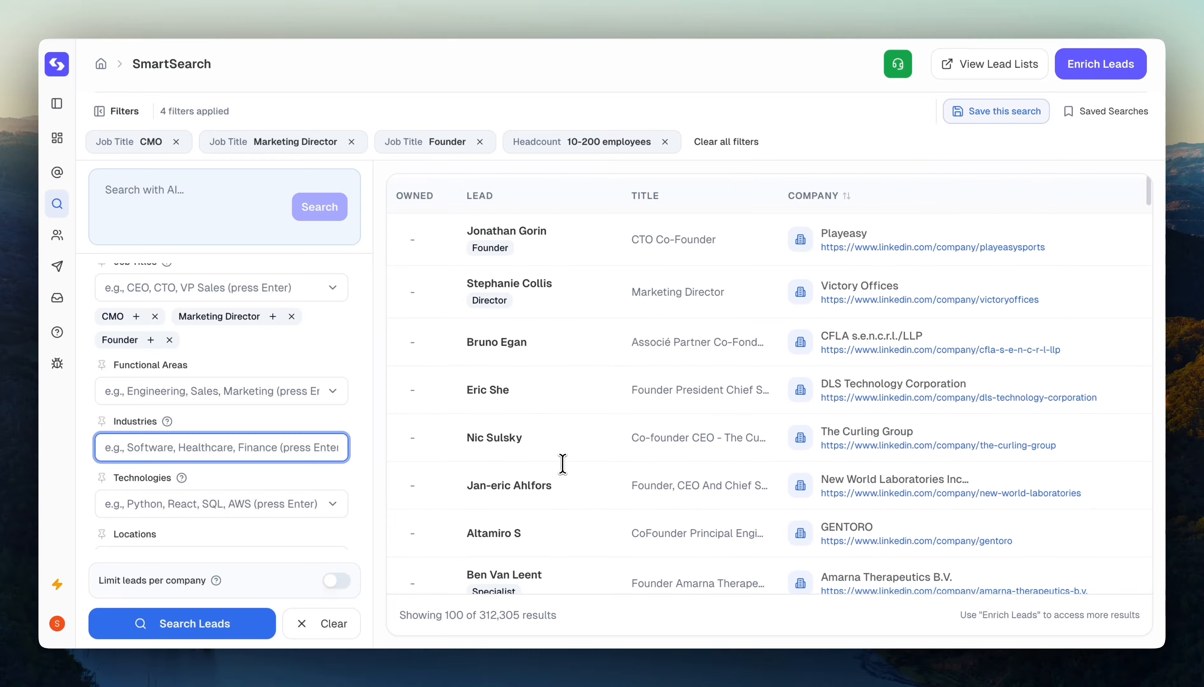
pyautogui.click(1099, 76)
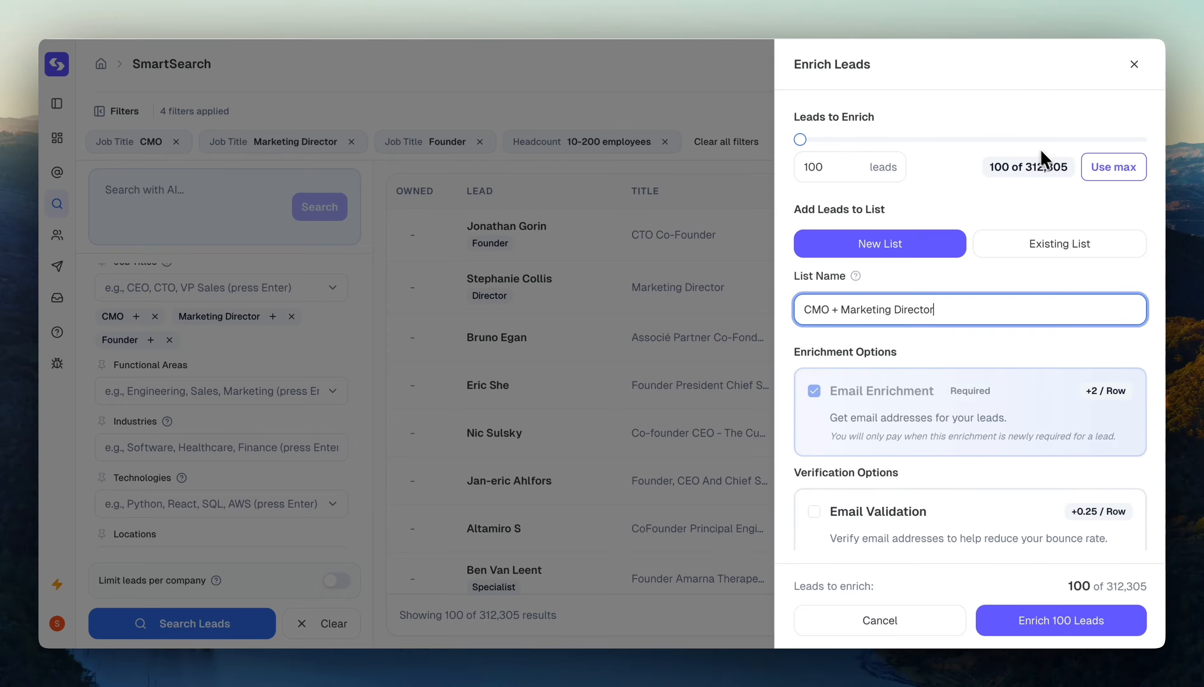
pyautogui.click(830, 167)
pyautogui.press('BackSpace')
pyautogui.press('BackSpace')
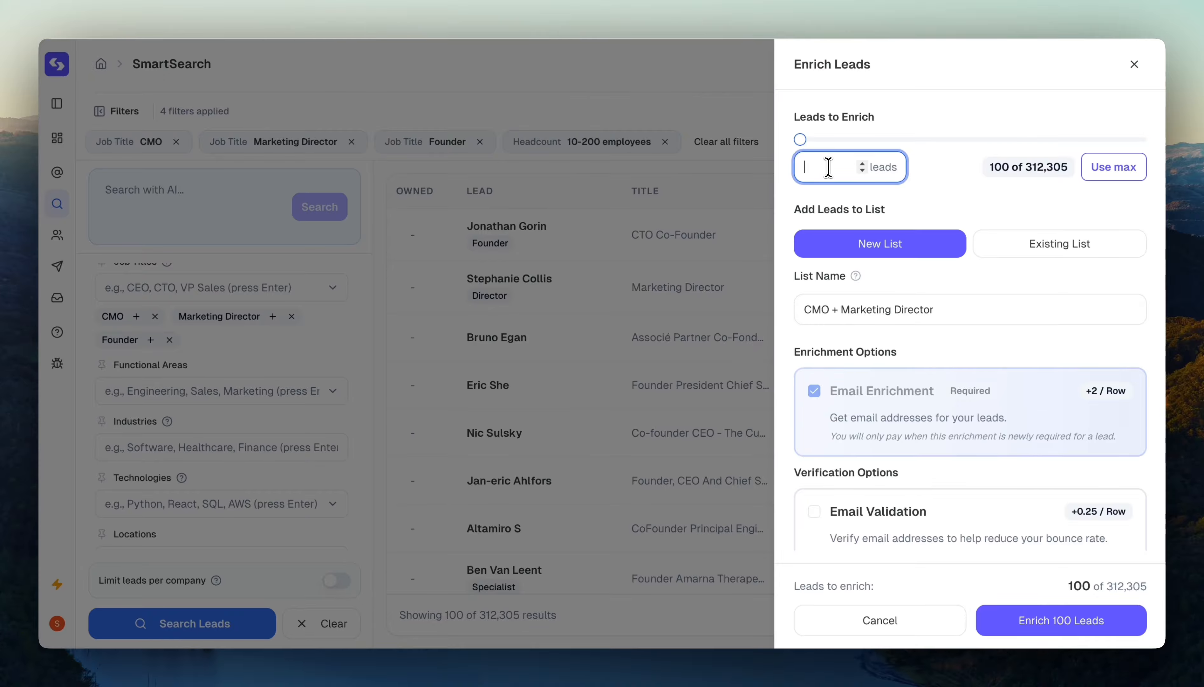
pyautogui.write('200')
pyautogui.click(977, 314)
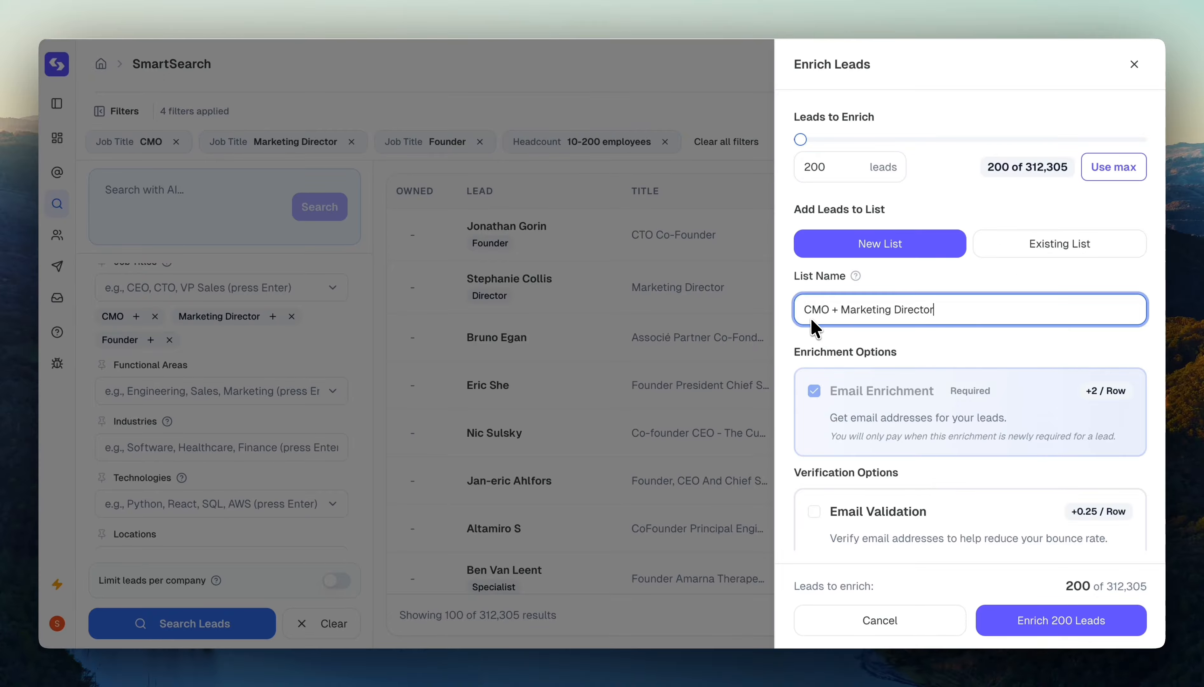
# Enable email validation and enrich the leads into the new CMO + Marketing Director list
pyautogui.scroll(-2, 931, 345)
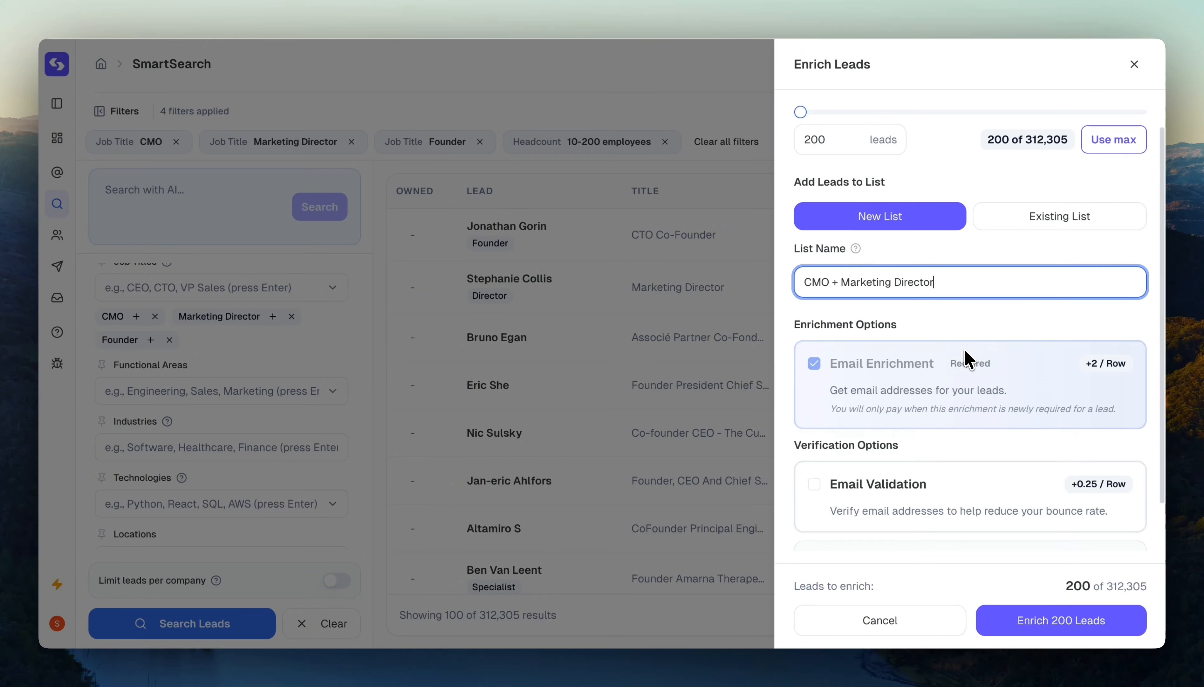
pyautogui.click(815, 444)
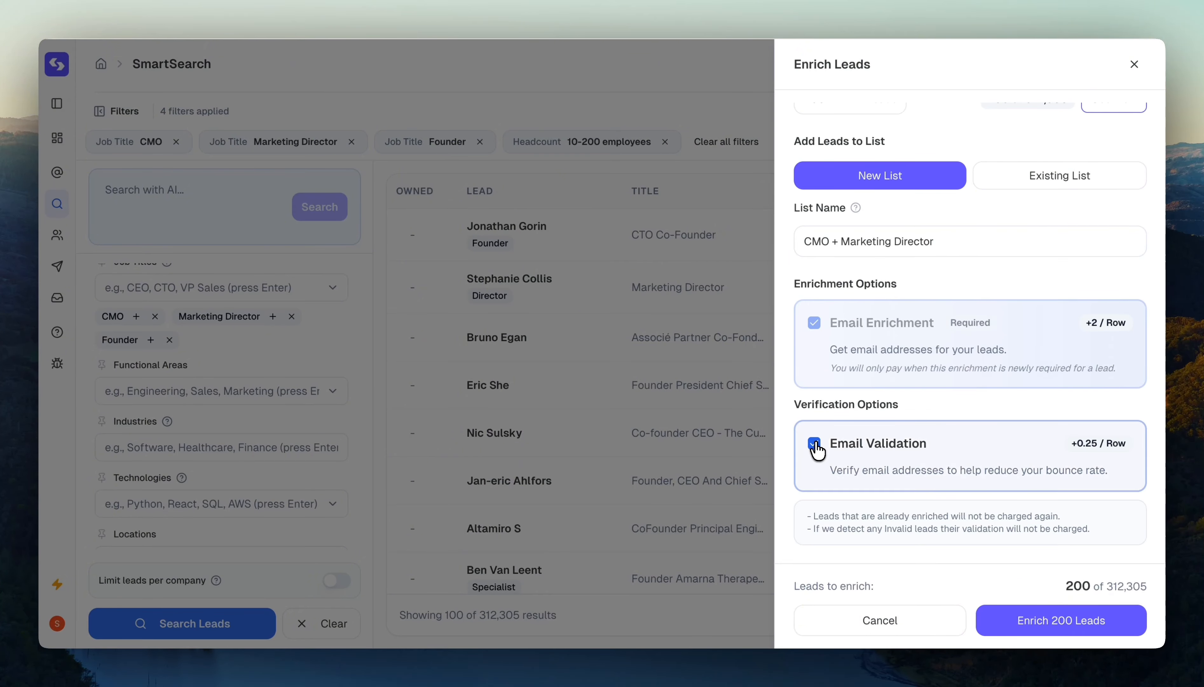
pyautogui.click(1023, 621)
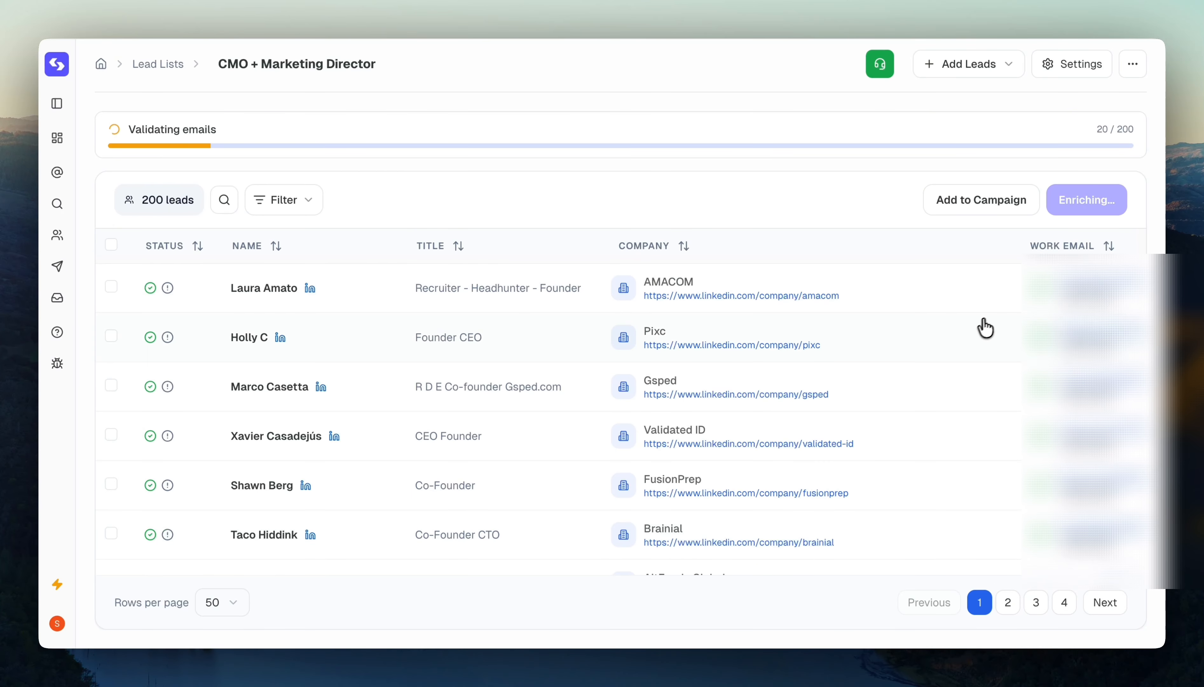
# Remove all leads with unverified email statuses from the CMO + Marketing Director list once validation completes
pyautogui.hscroll(2, 974, 331)
pyautogui.hscroll(-2, 975, 331)
pyautogui.moveTo(169, 291)
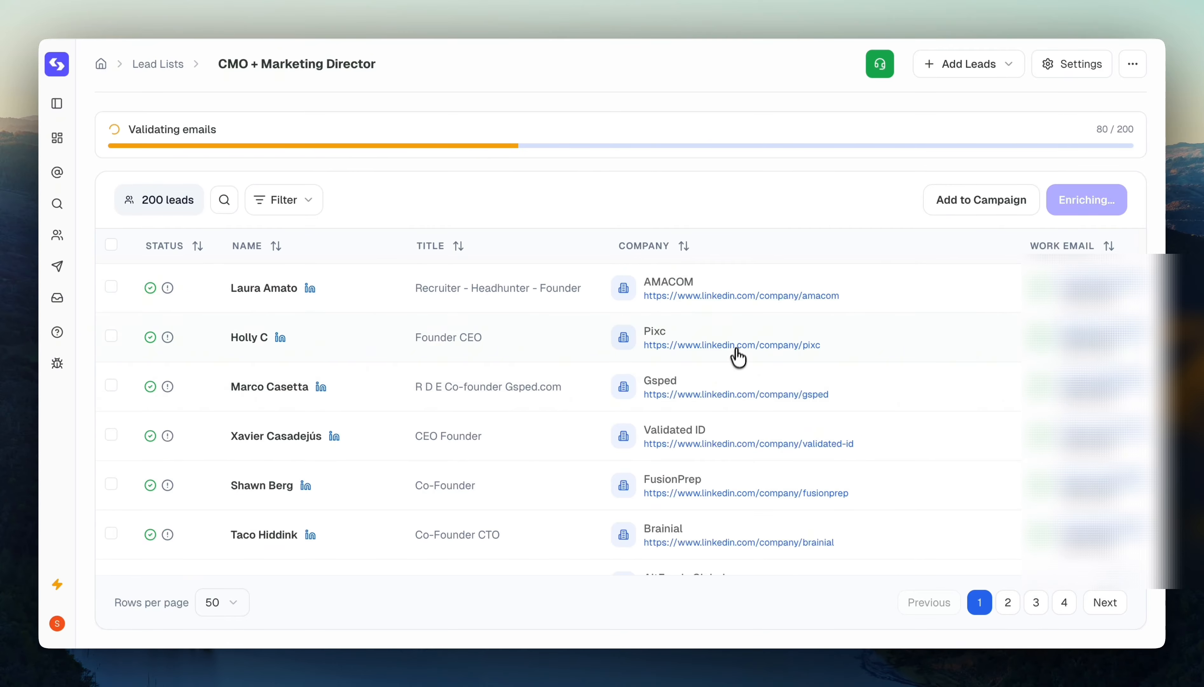
pyautogui.scroll(-10, 708, 416)
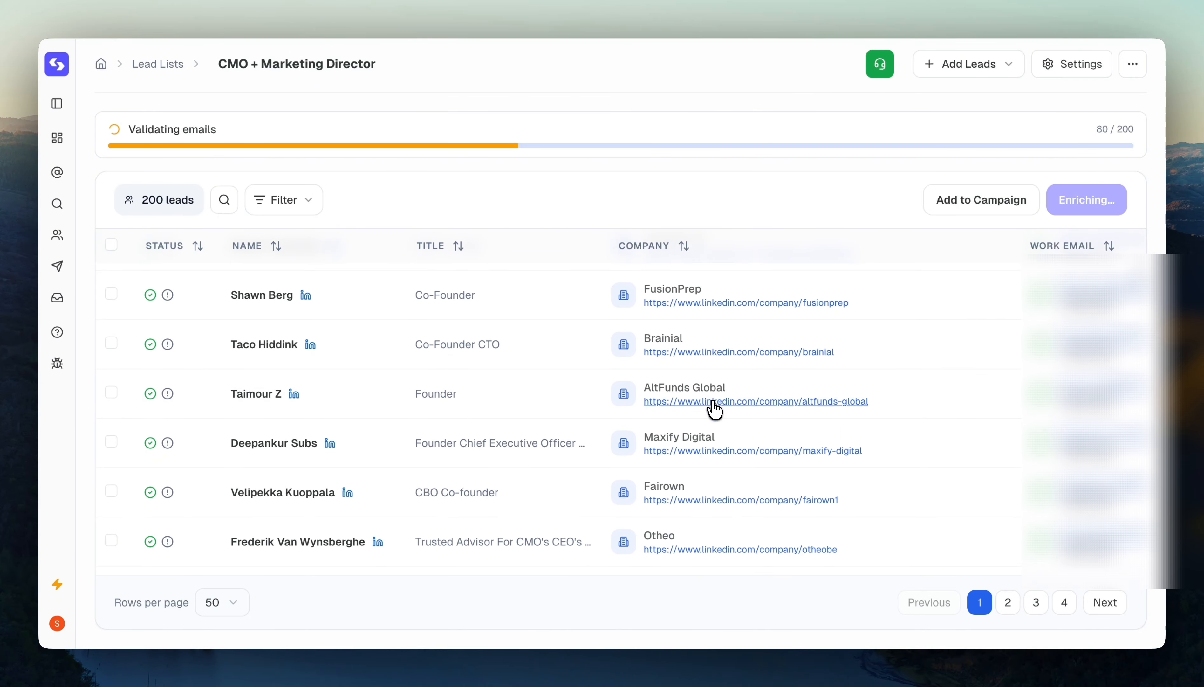
pyautogui.scroll(10, 715, 409)
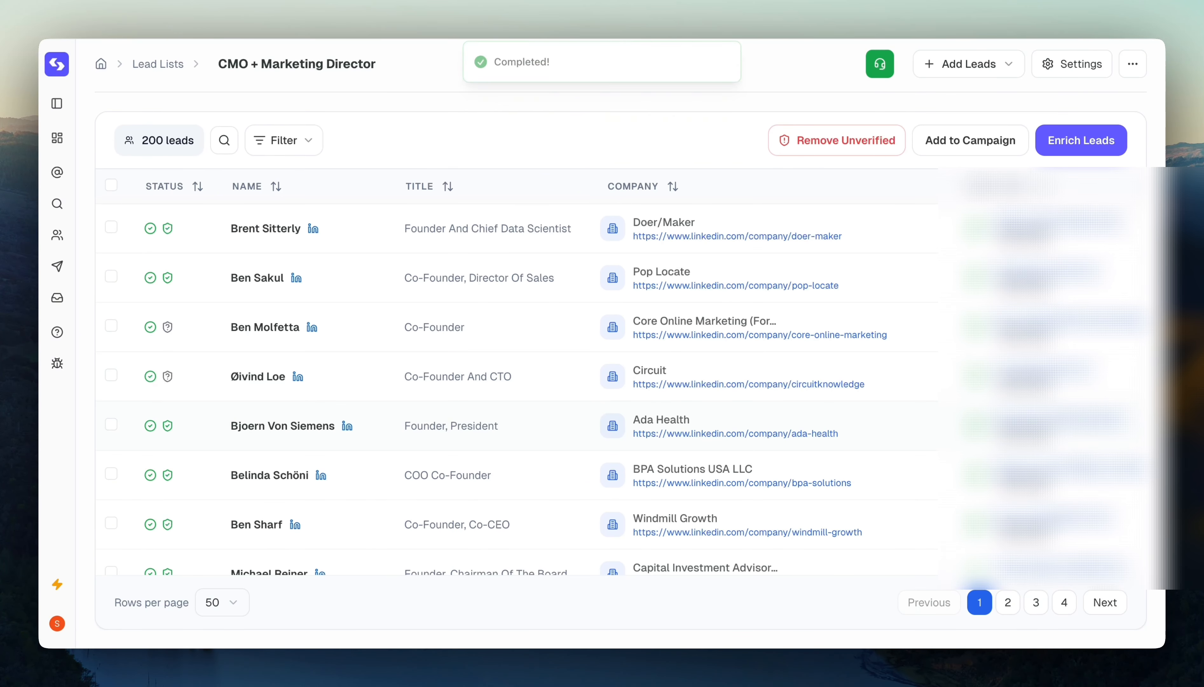
pyautogui.click(853, 152)
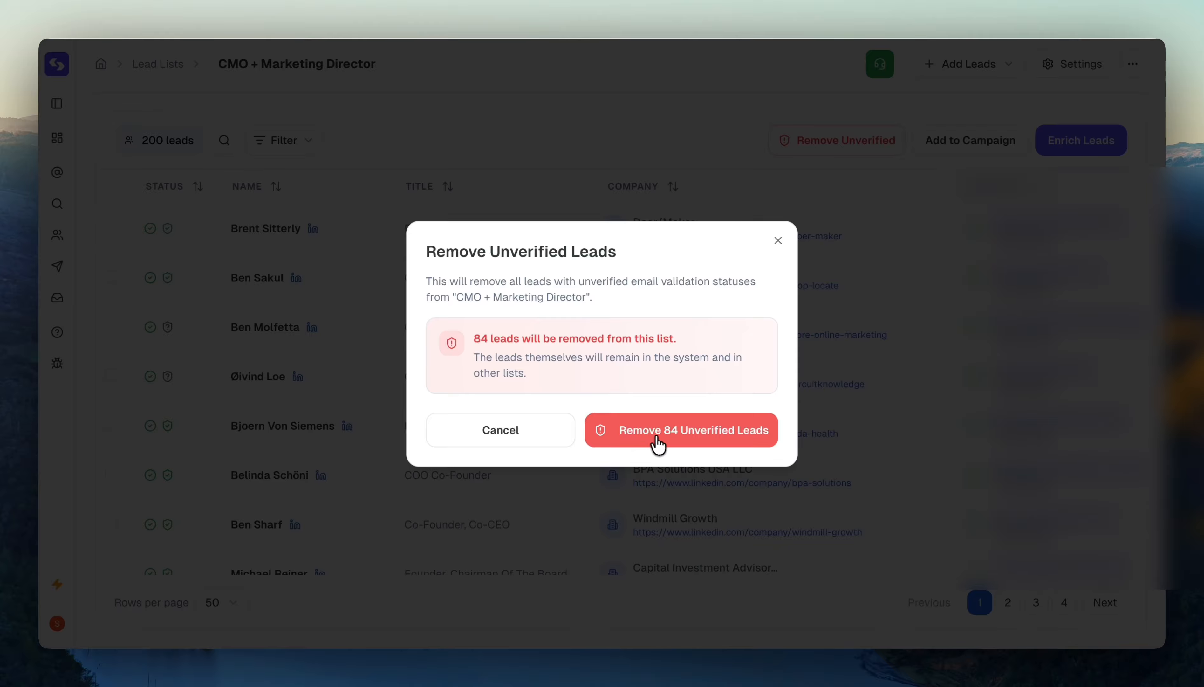
pyautogui.click(700, 444)
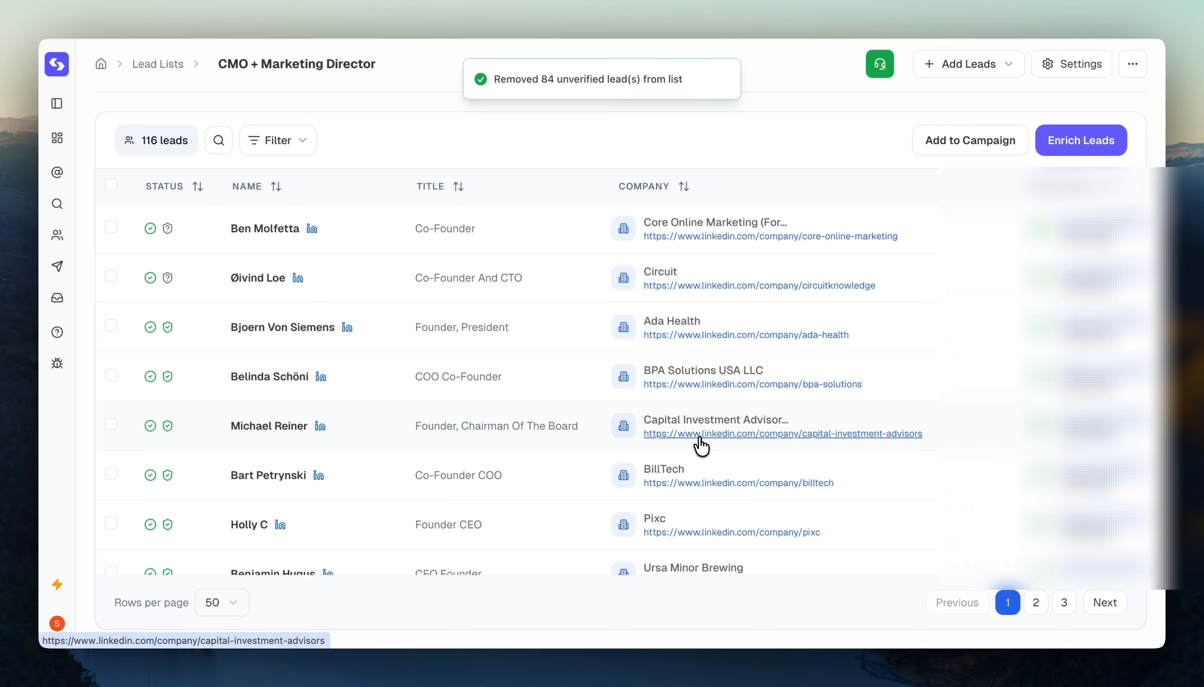
pyautogui.click(1133, 64)
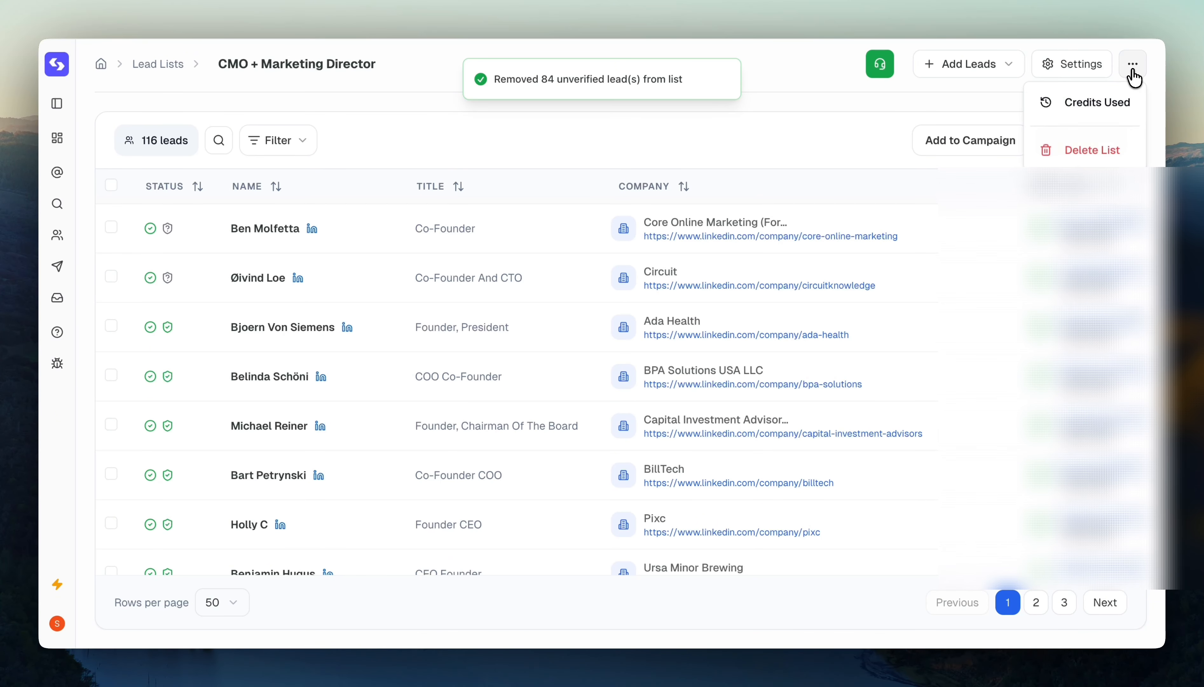
pyautogui.click(834, 141)
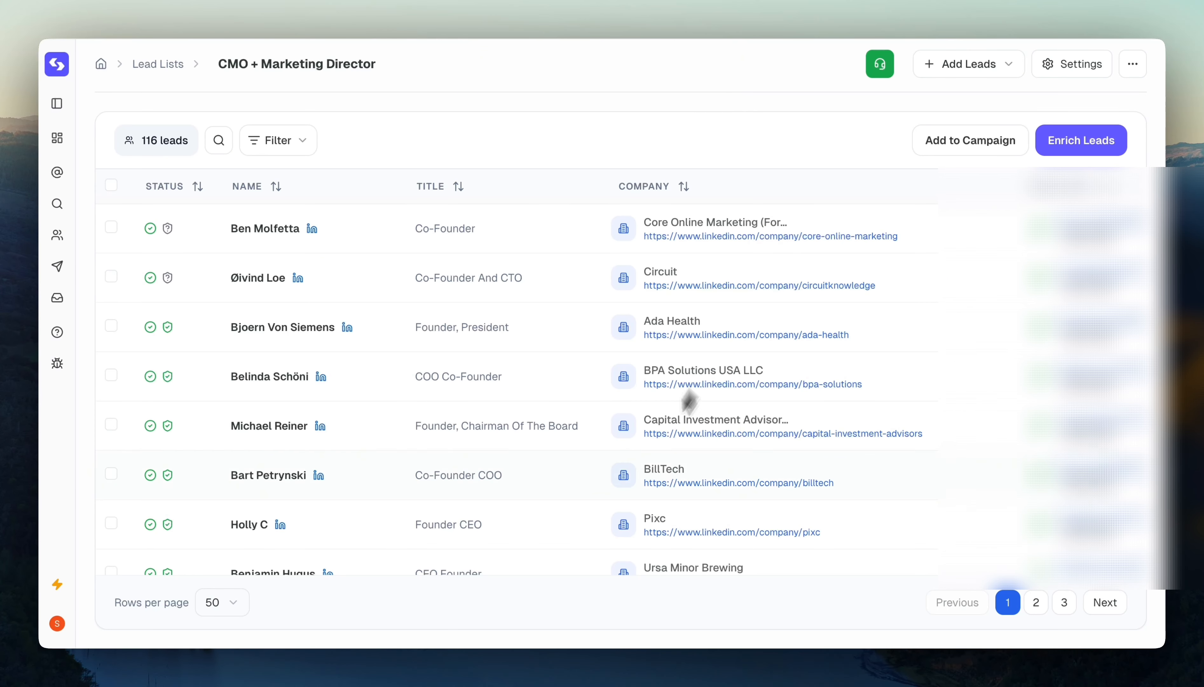
pyautogui.scroll(-15, 638, 473)
pyautogui.scroll(15, 638, 473)
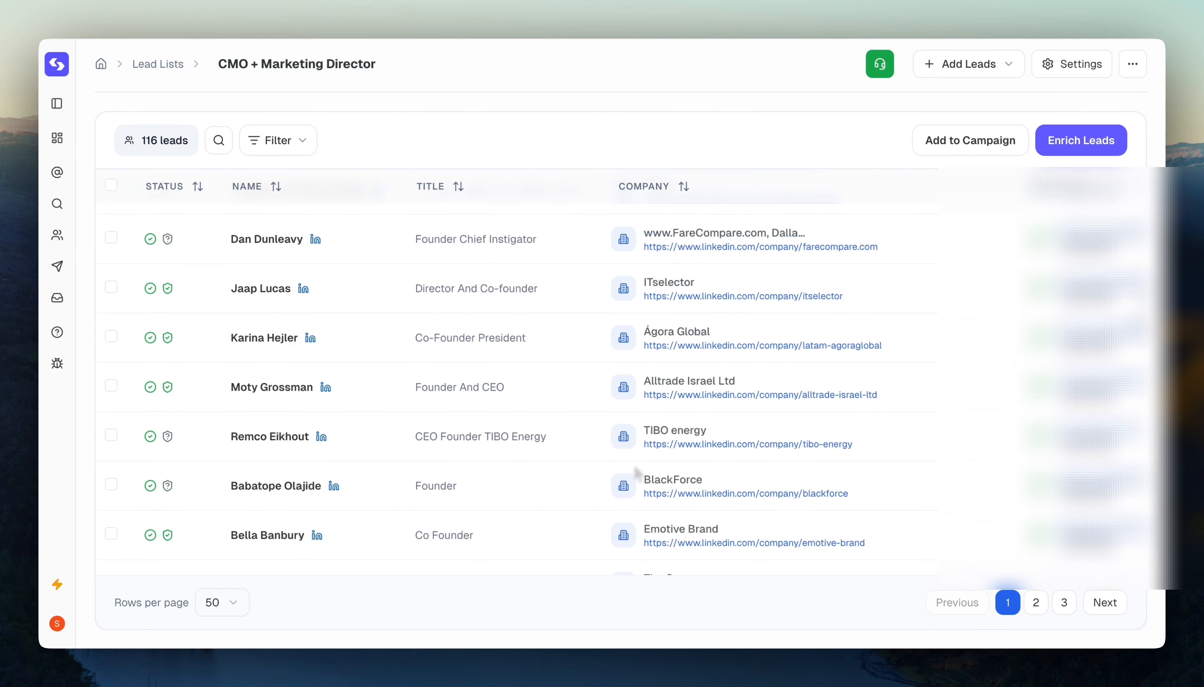